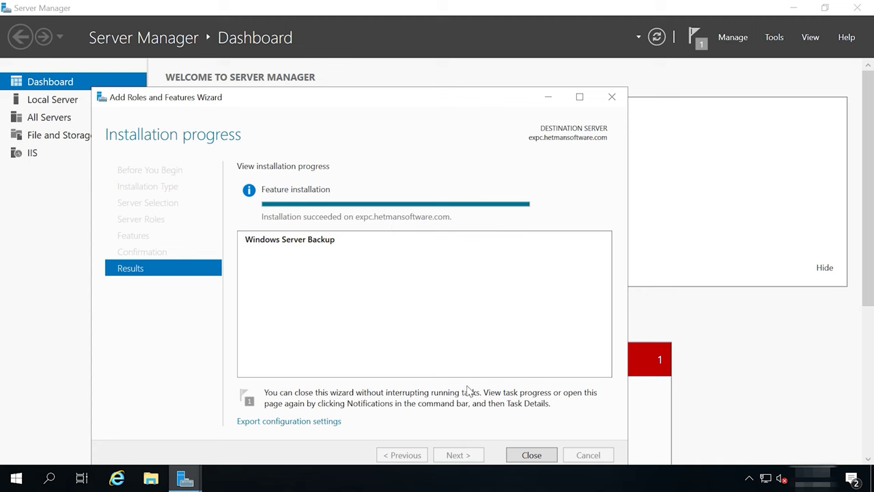
Close the finished Add Roles and Features Wizard and open Windows Server Backup from the server's administrative tools
left_click(532, 454)
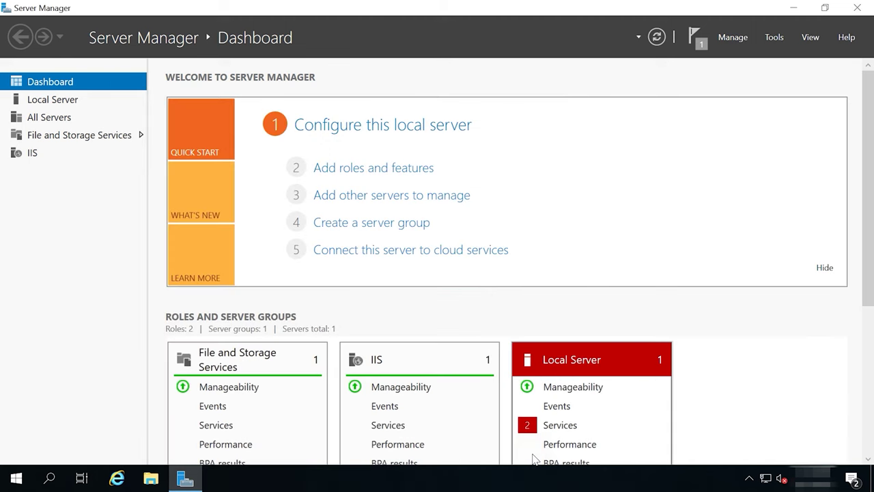
left_click(775, 38)
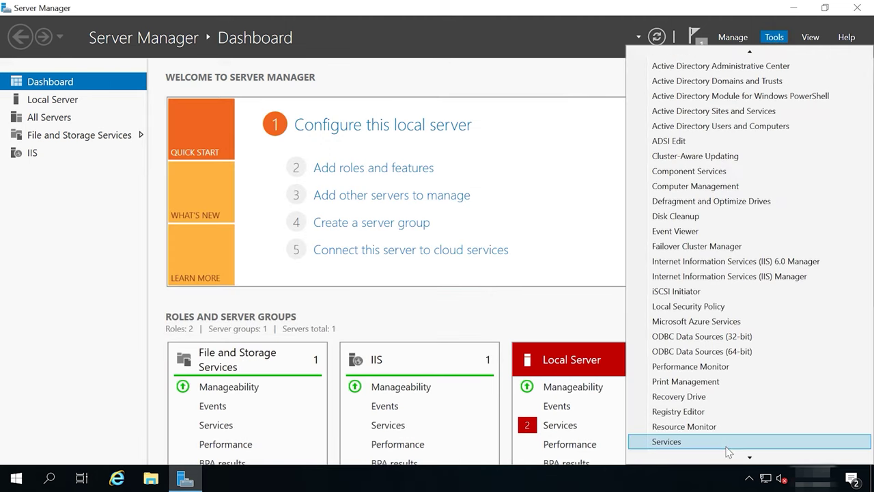
scroll(724, 448, "down", 3)
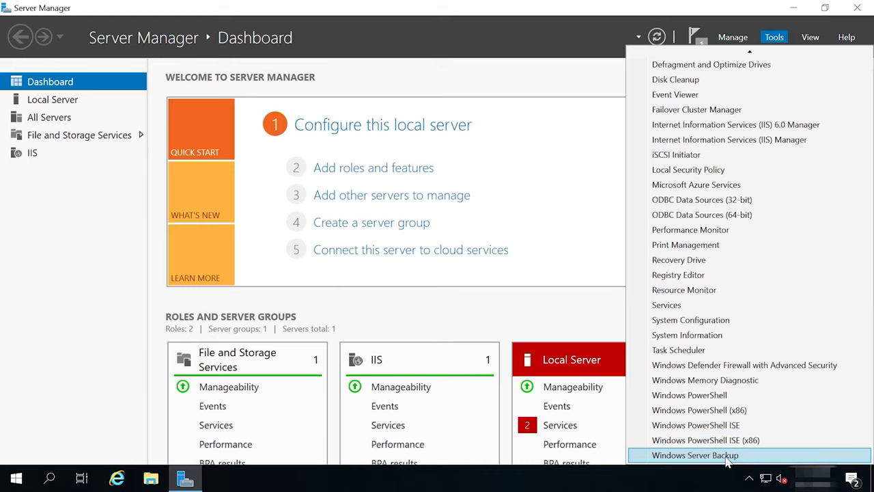
left_click(695, 454)
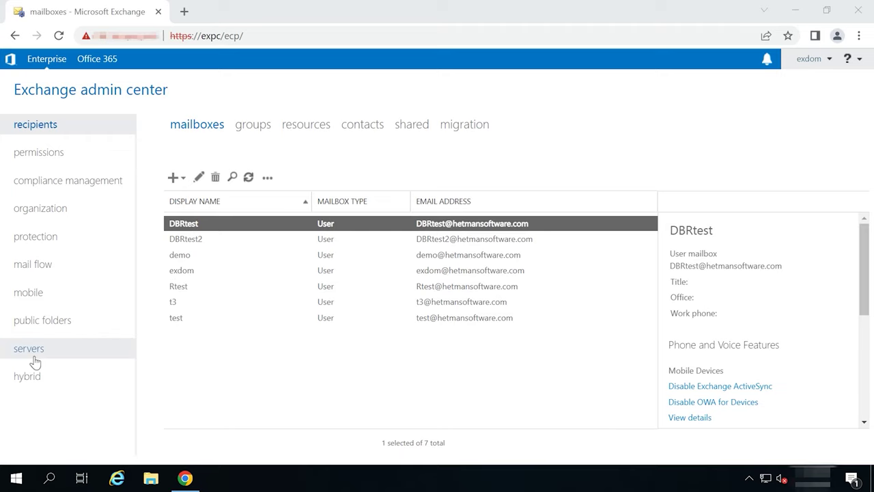
In the Exchange admin center, dismount the mailbox database on server EXPC and confirm
left_click(34, 361)
left_click(243, 130)
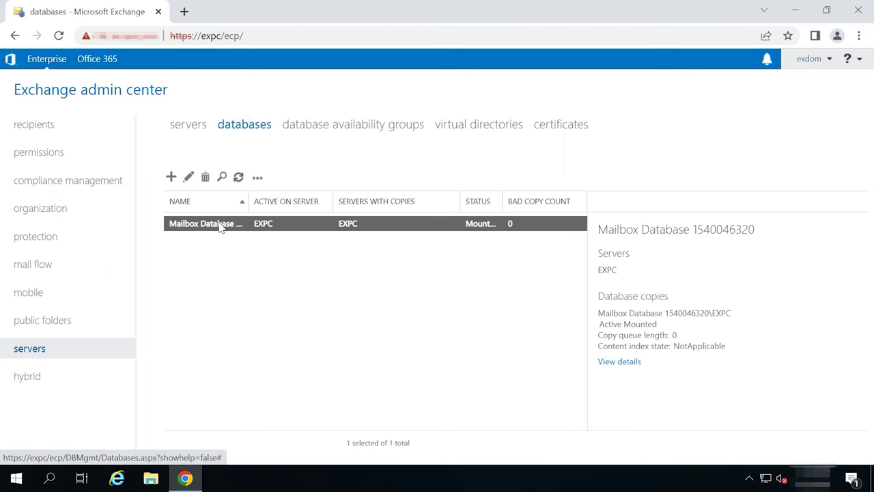
left_click(258, 179)
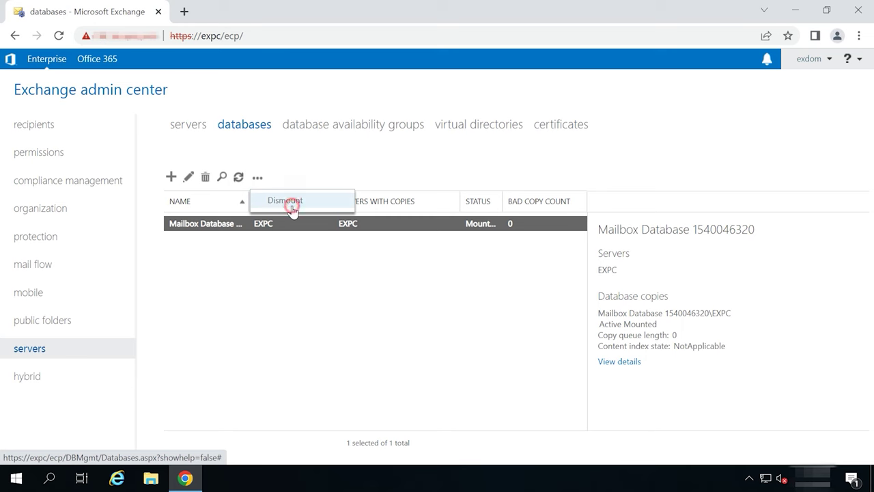
left_click(287, 202)
left_click(430, 323)
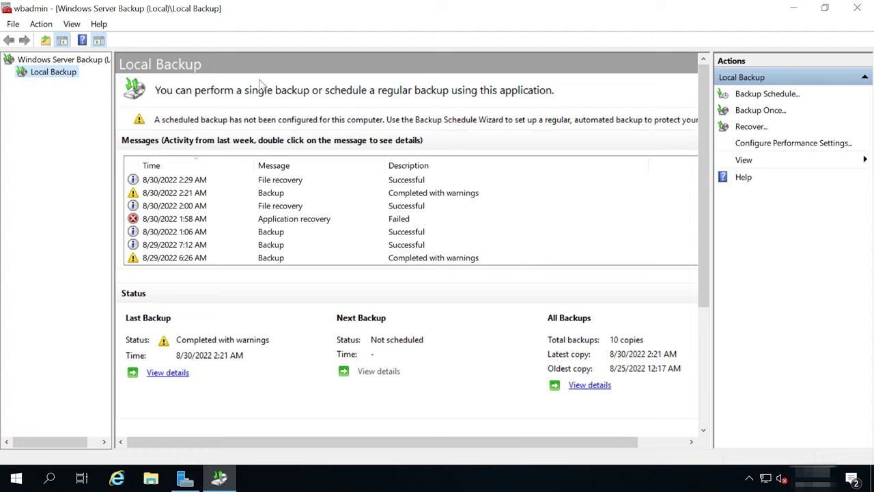
In Windows Server Backup, start a one-time local backup using different options and a custom configuration
left_click(768, 112)
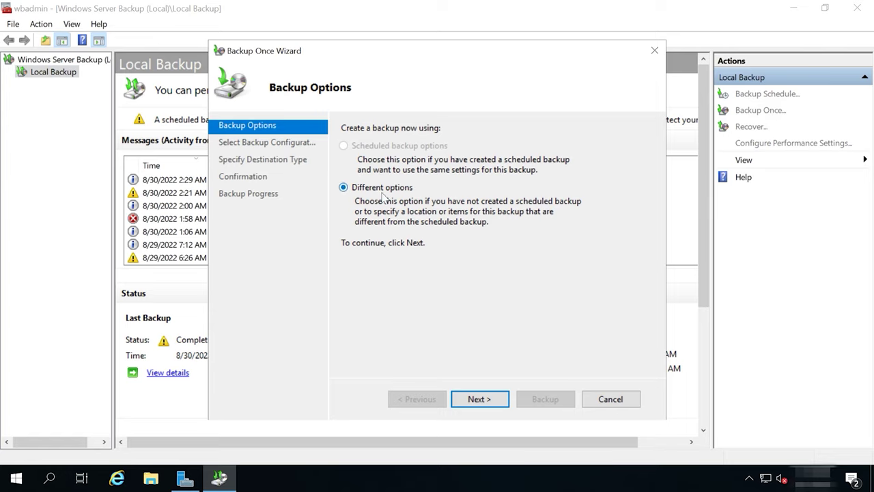
left_click(487, 402)
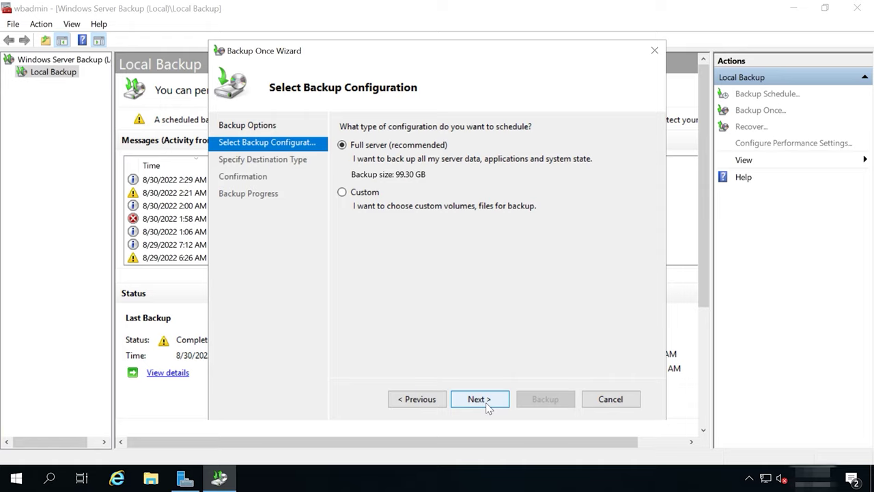
left_click(360, 201)
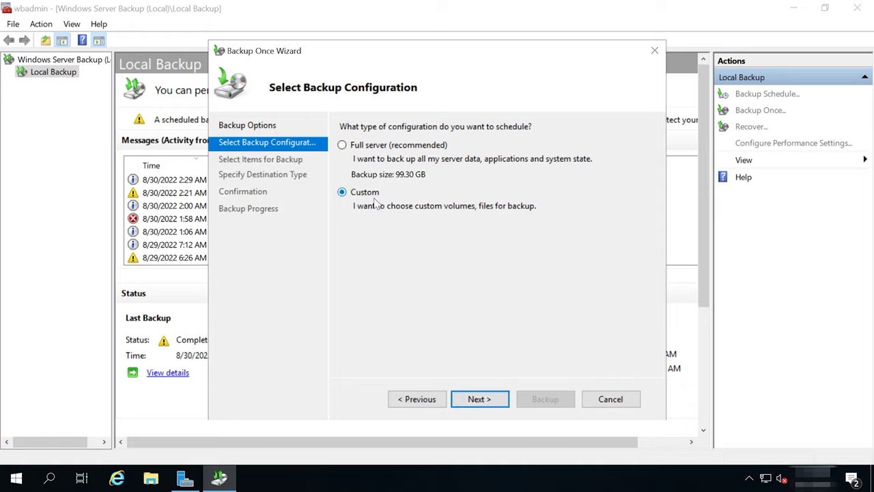
left_click(485, 402)
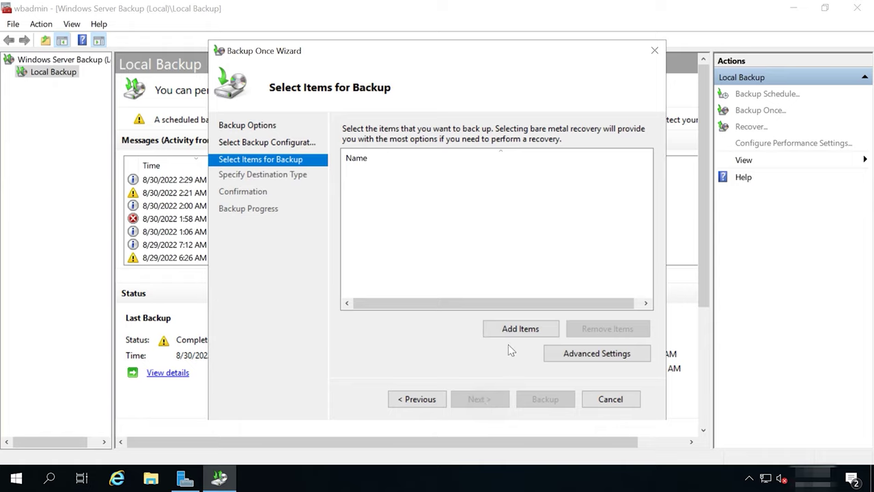
Add Local disk (C:) to the backup items and open the backup's advanced settings
left_click(527, 330)
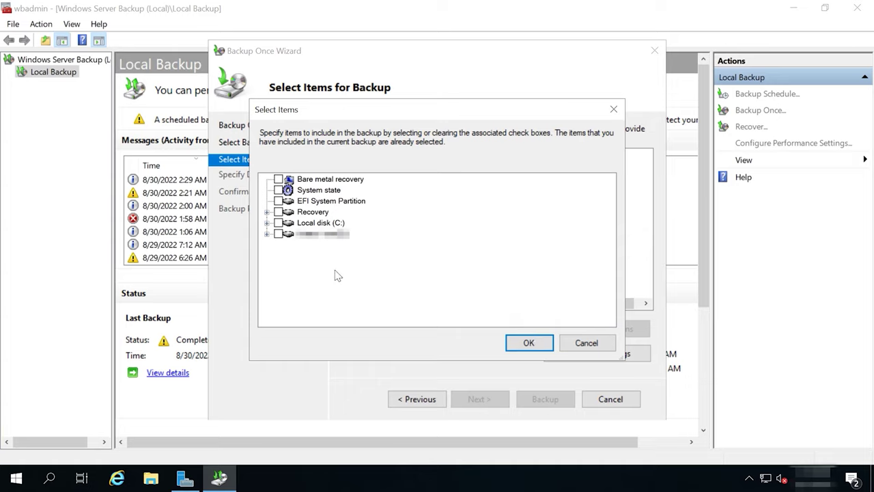
left_click(279, 223)
left_click(524, 343)
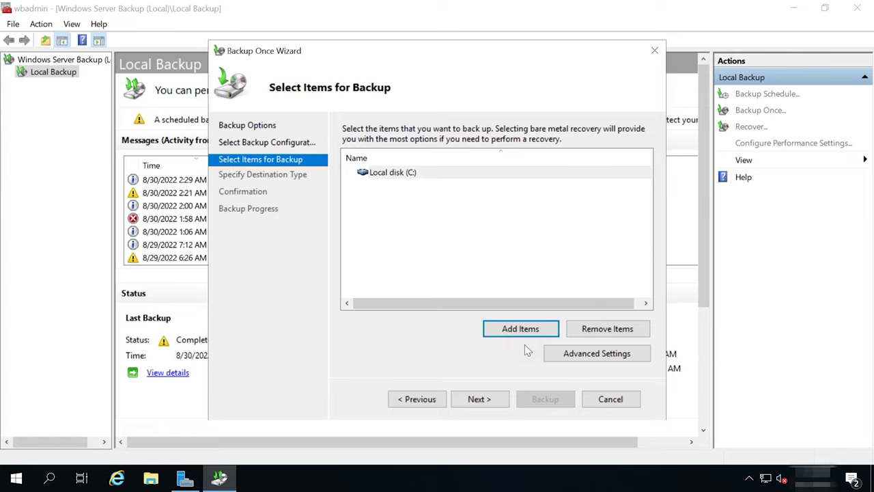
left_click(602, 356)
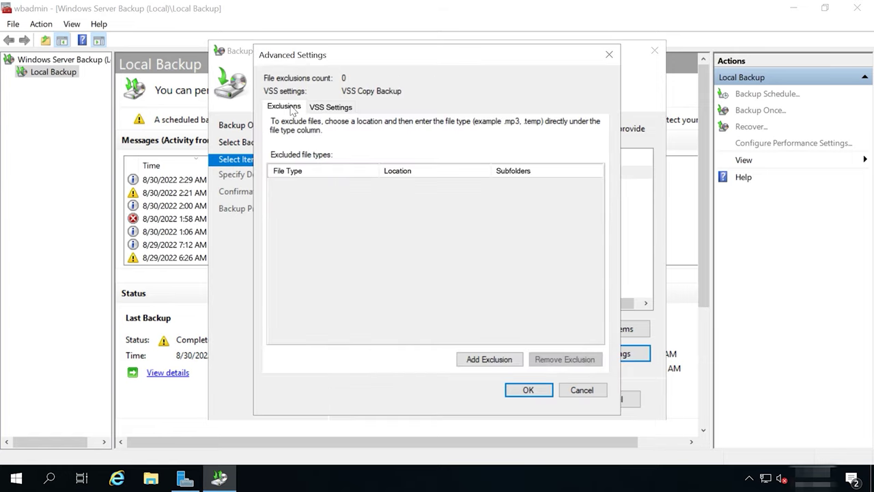
left_click(491, 360)
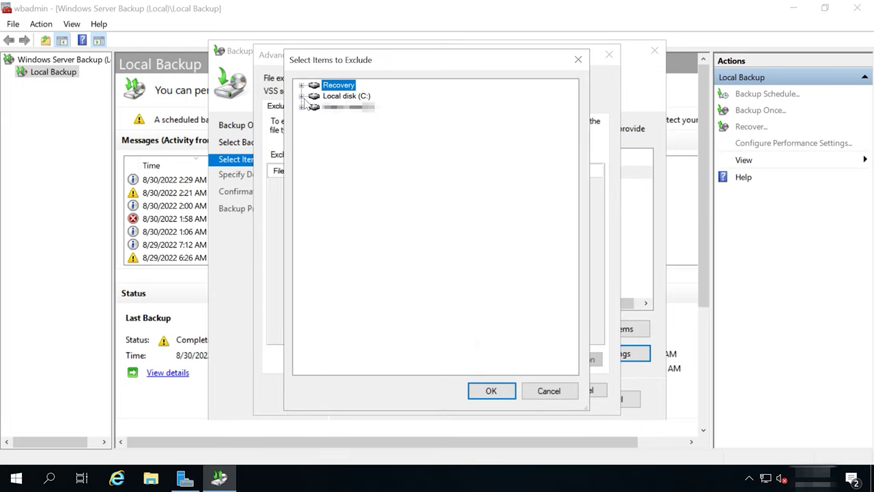
left_click(302, 95)
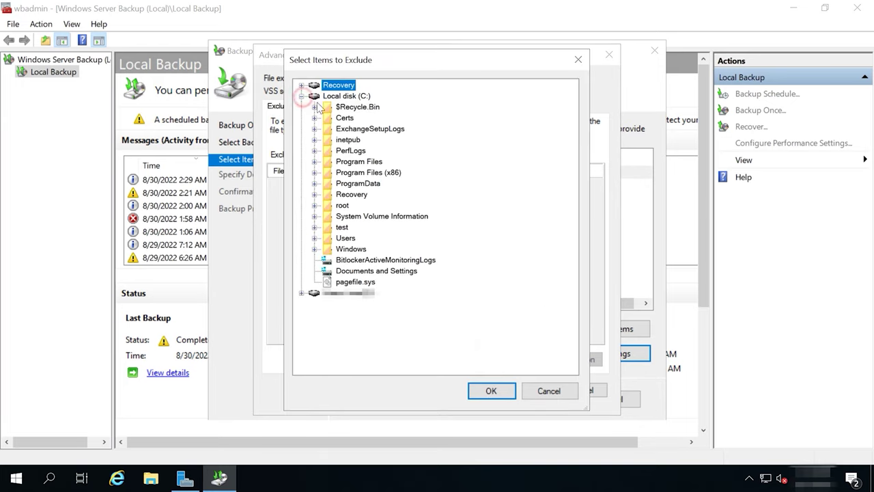
left_click(537, 392)
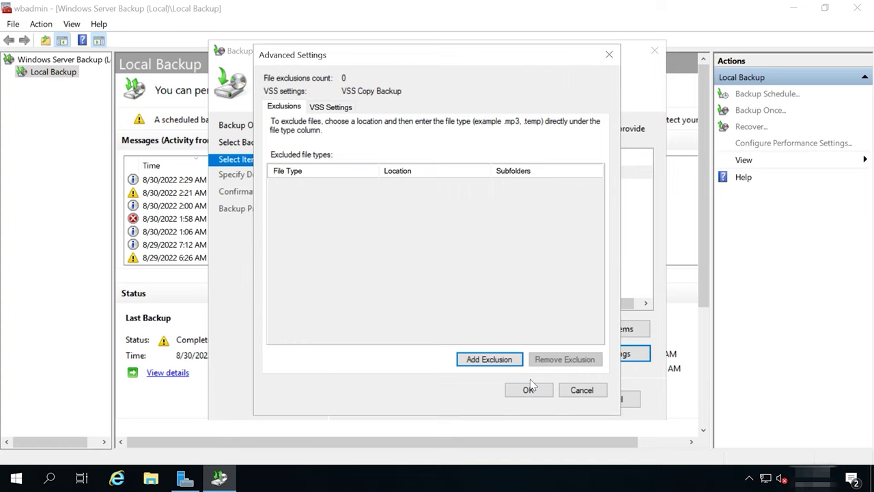
Set the VSS type to VSS full Backup and accept the selected backup items
left_click(335, 114)
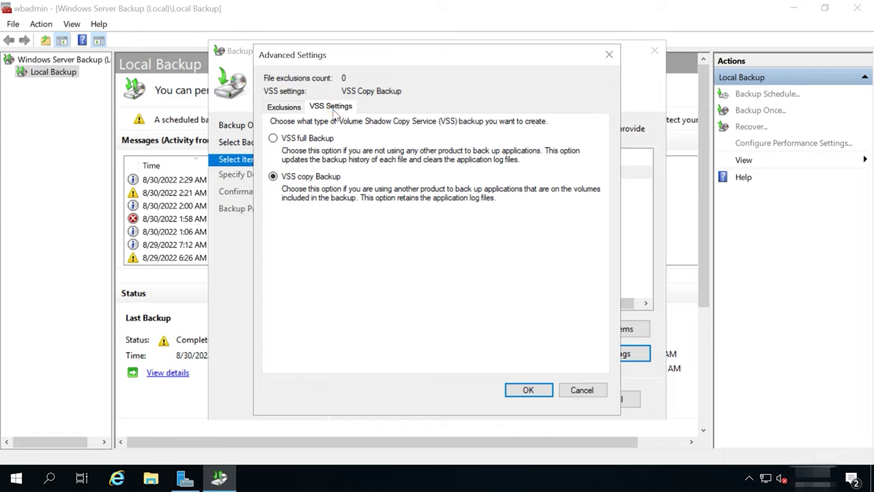
left_click(287, 140)
left_click(529, 391)
left_click(484, 403)
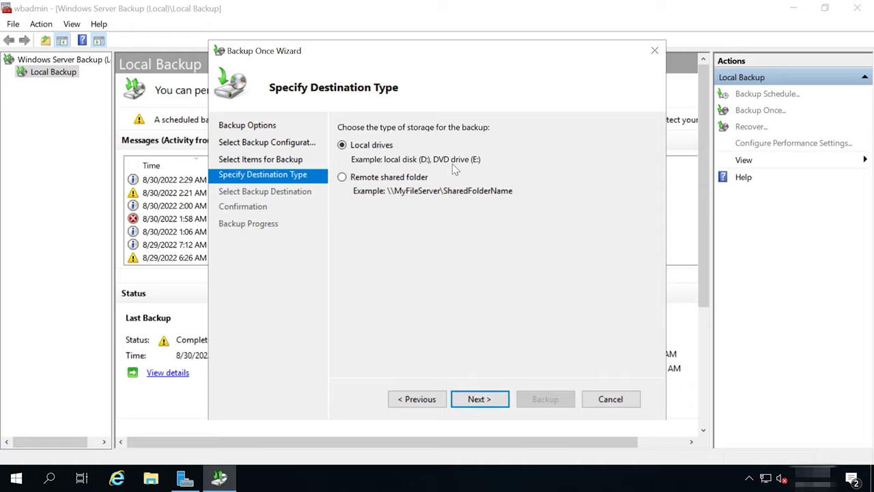
Keep local drives as the storage type and choose volume D: as the backup destination
left_click(475, 399)
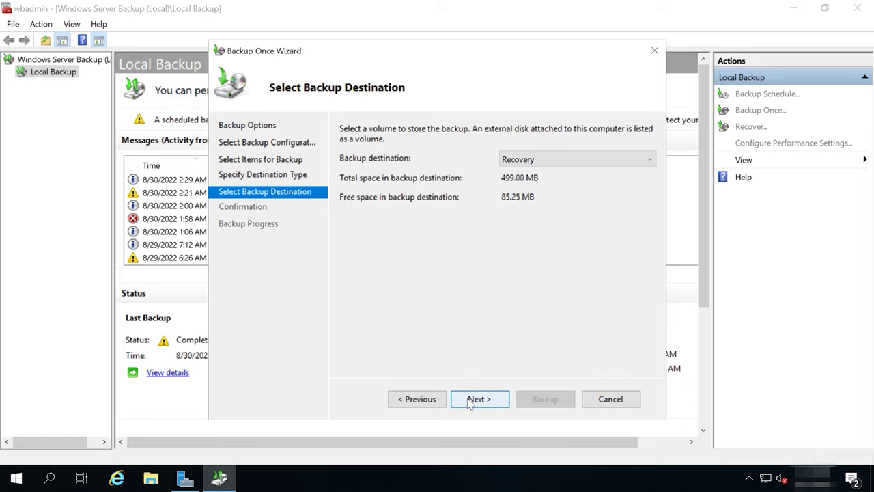
left_click(646, 161)
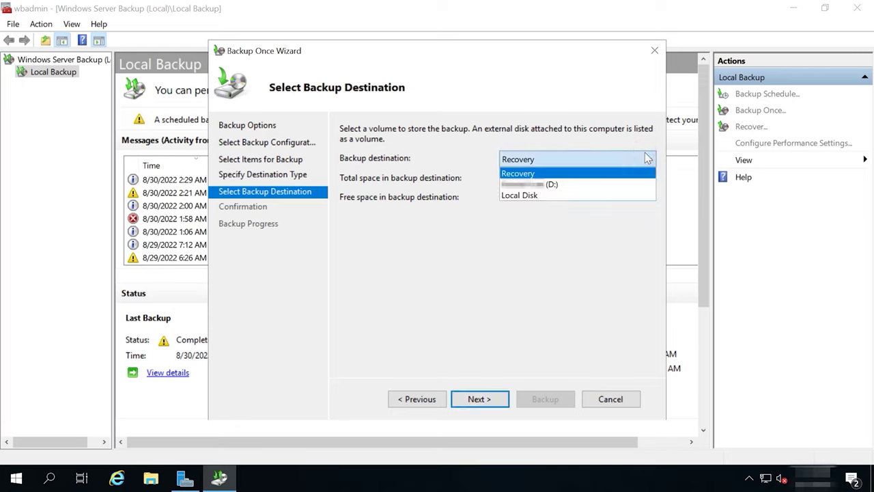
left_click(552, 186)
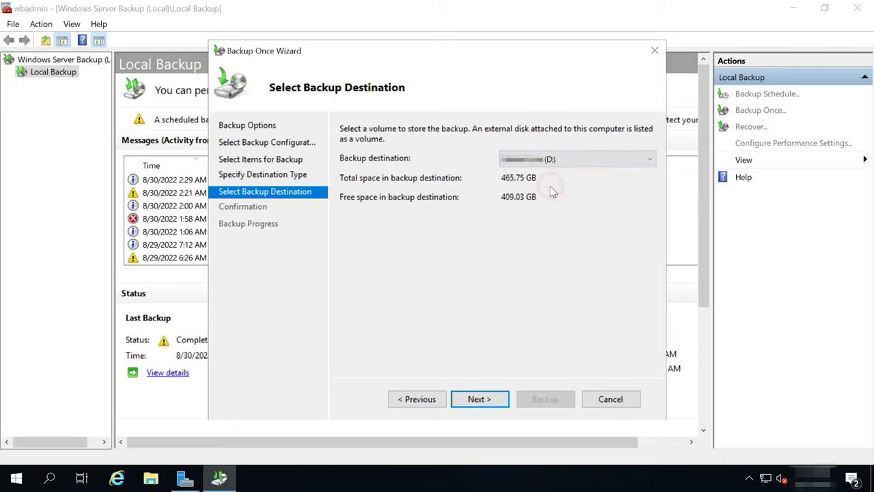
left_click(486, 404)
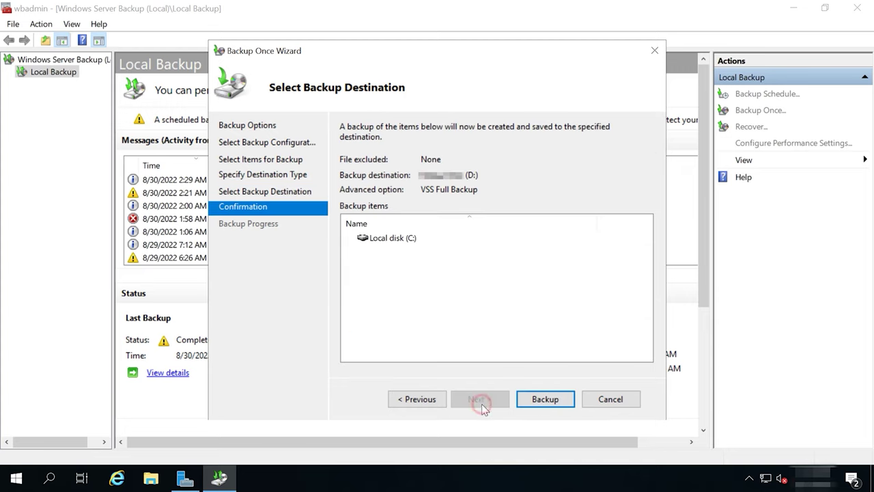
Run the backup of Local disk (C:) and close the wizard once it completes
left_click(393, 239)
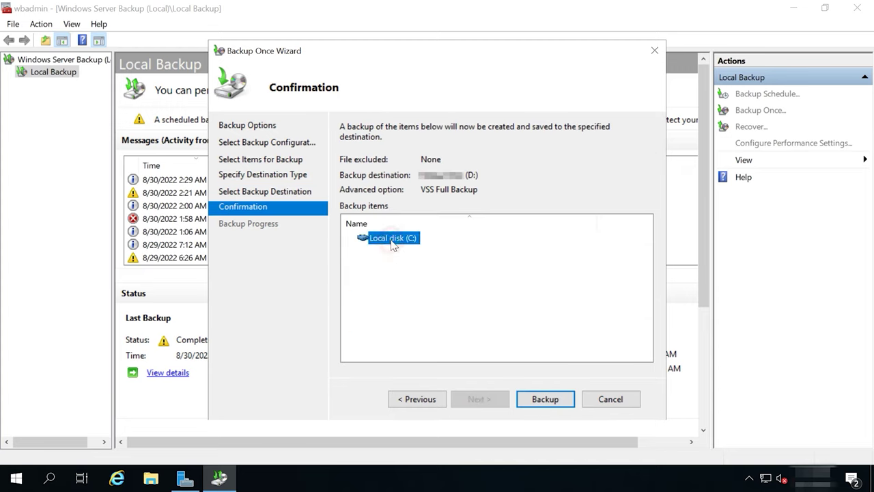
left_click(550, 405)
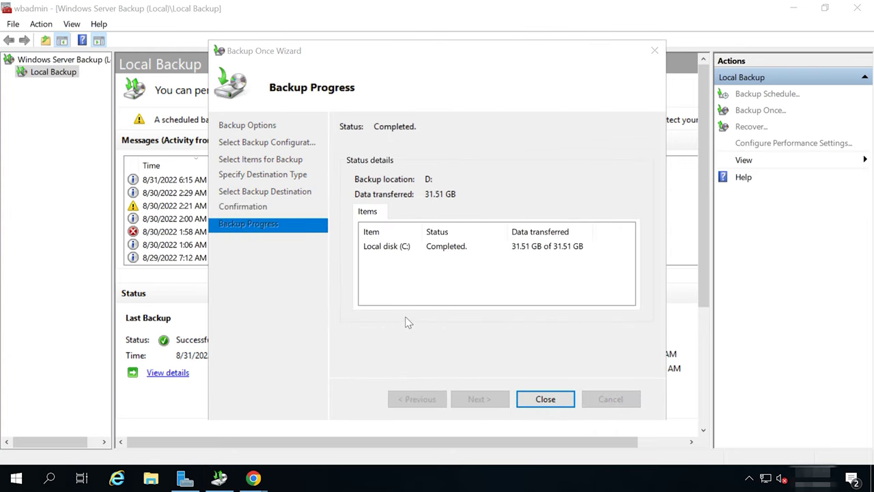
left_click(545, 402)
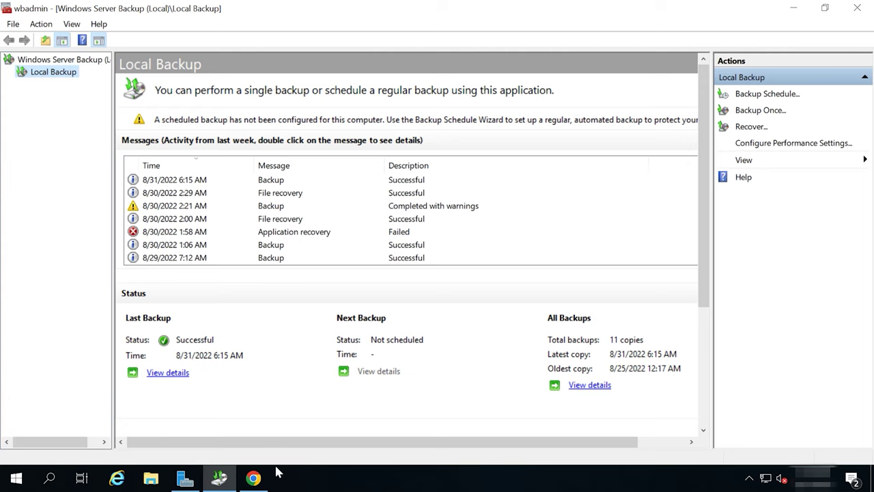
Switch to the webmail in Chrome and examine the messages in the Rtest mailbox's Inbox and Sent Items
left_click(253, 478)
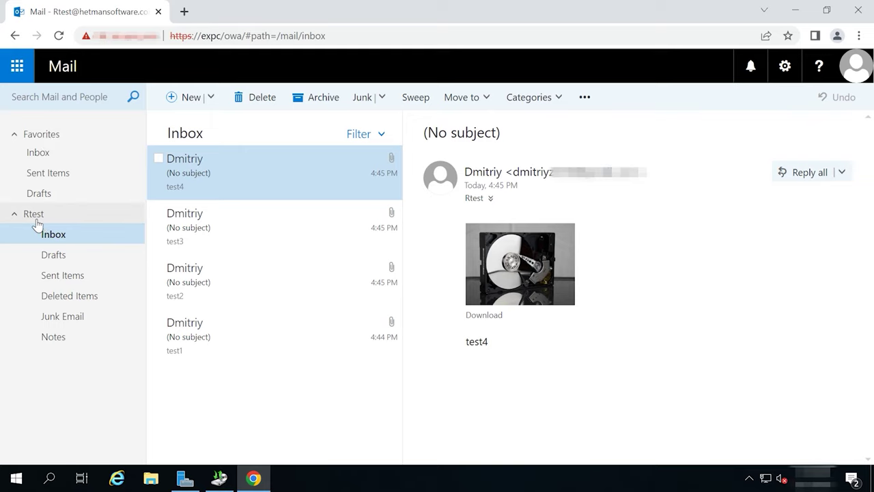
left_click(260, 232)
left_click(263, 273)
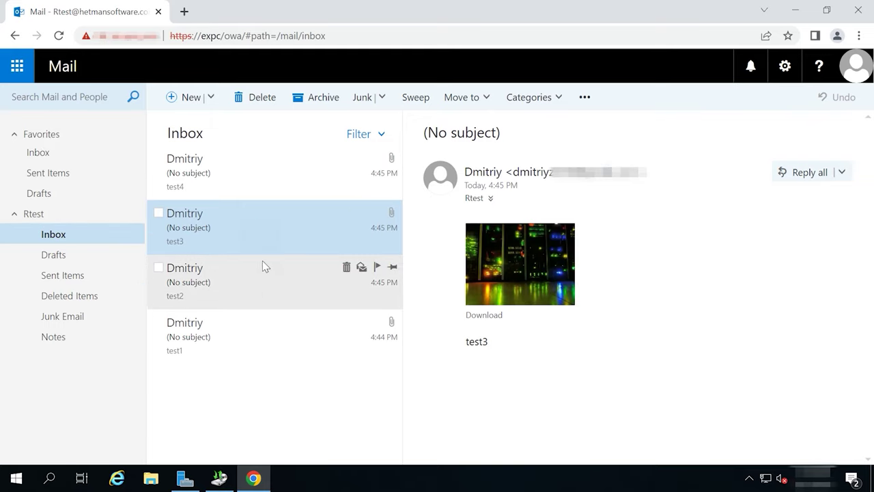
left_click(263, 323)
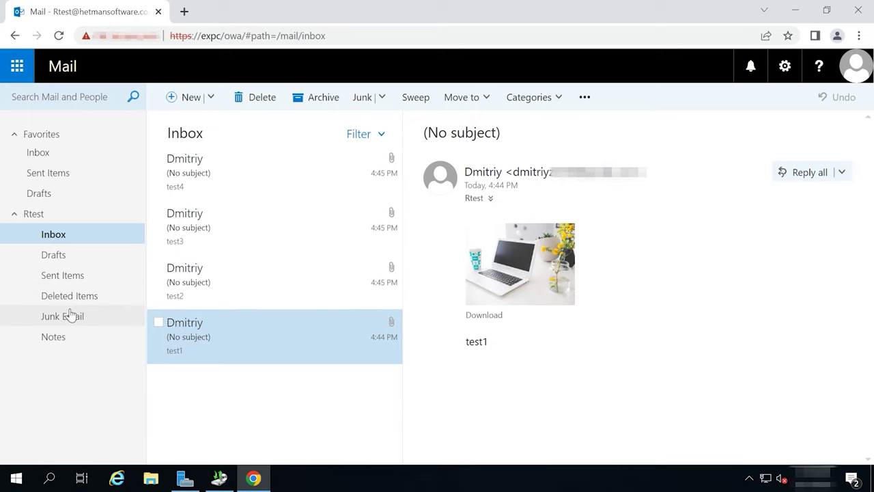
left_click(65, 280)
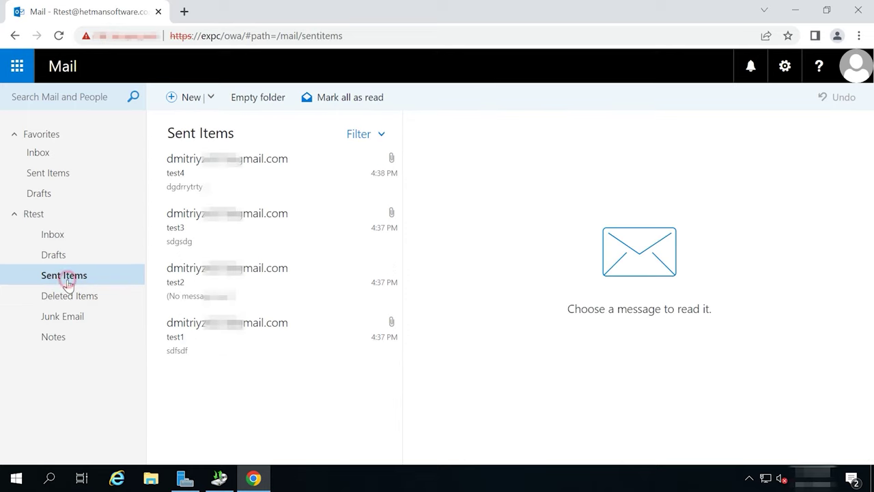
left_click(270, 178)
left_click(275, 213)
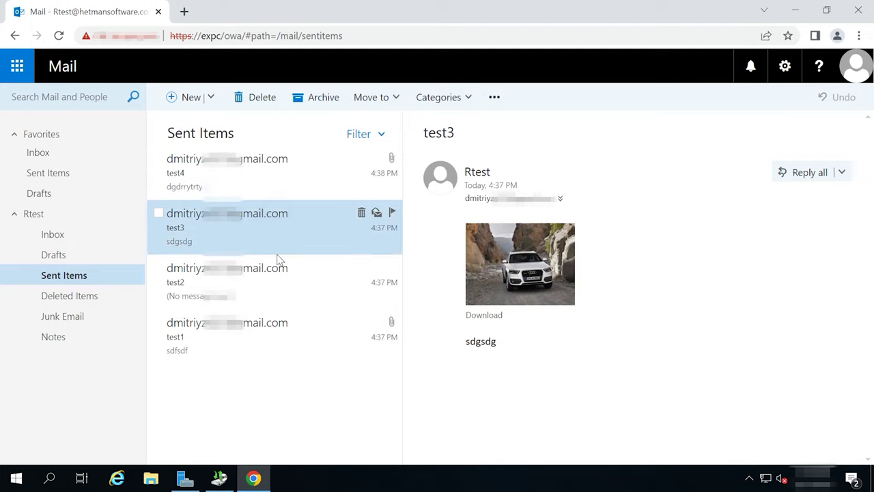
left_click(278, 282)
left_click(281, 336)
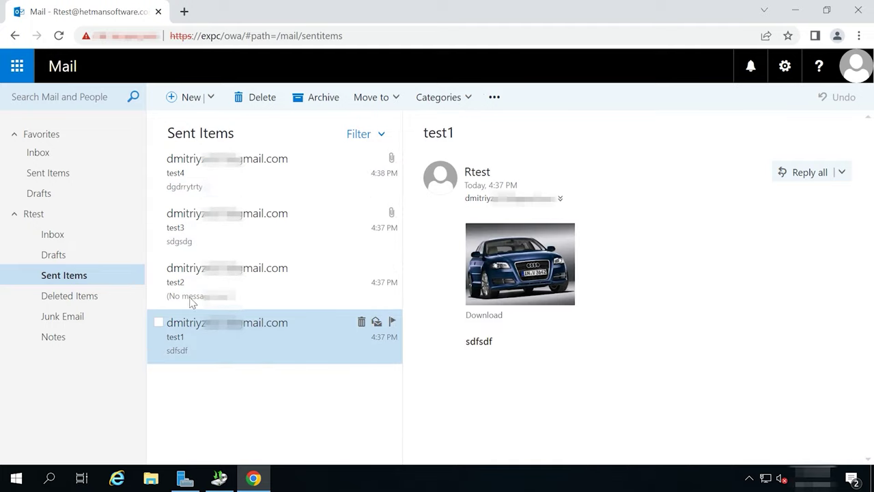
Delete all messages from the Rtest mailbox's Inbox
left_click(55, 239)
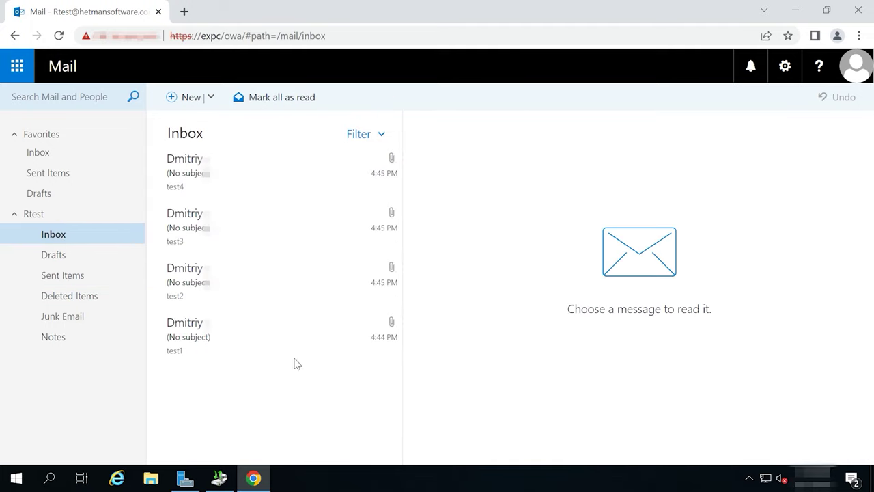
left_click(161, 135)
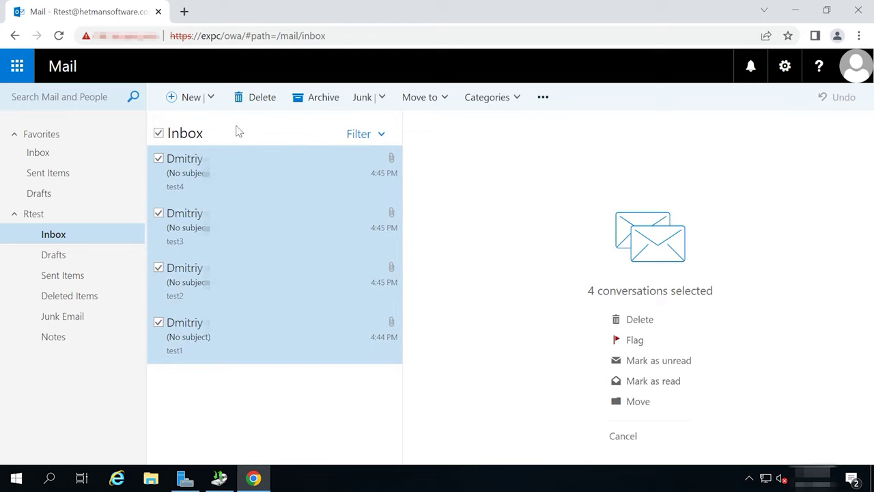
left_click(256, 100)
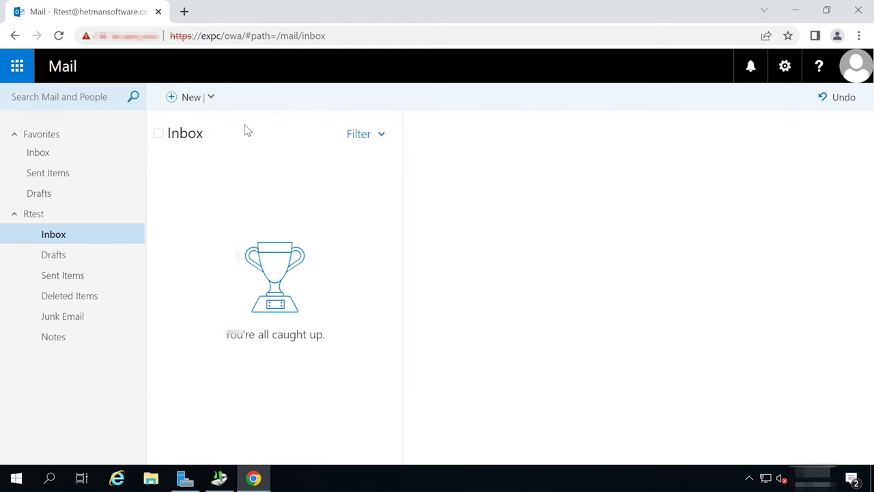
Delete all messages from the Rtest mailbox's Sent Items folder
left_click(75, 277)
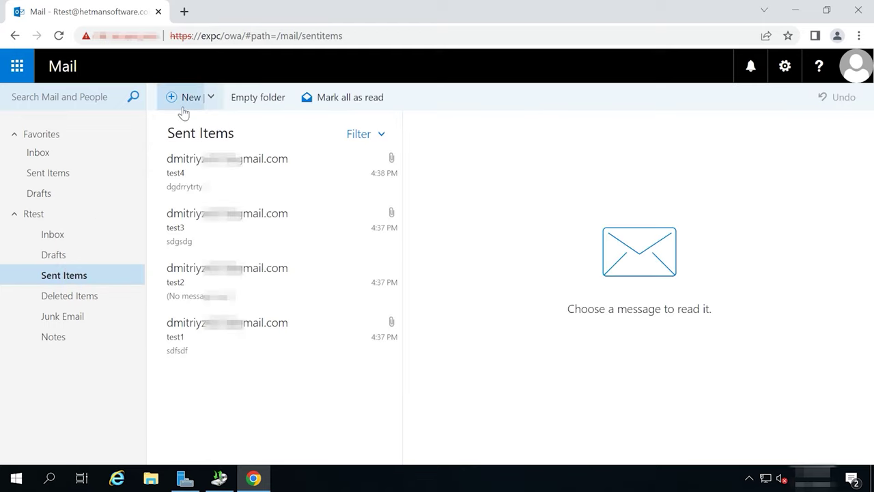
left_click(159, 134)
left_click(257, 100)
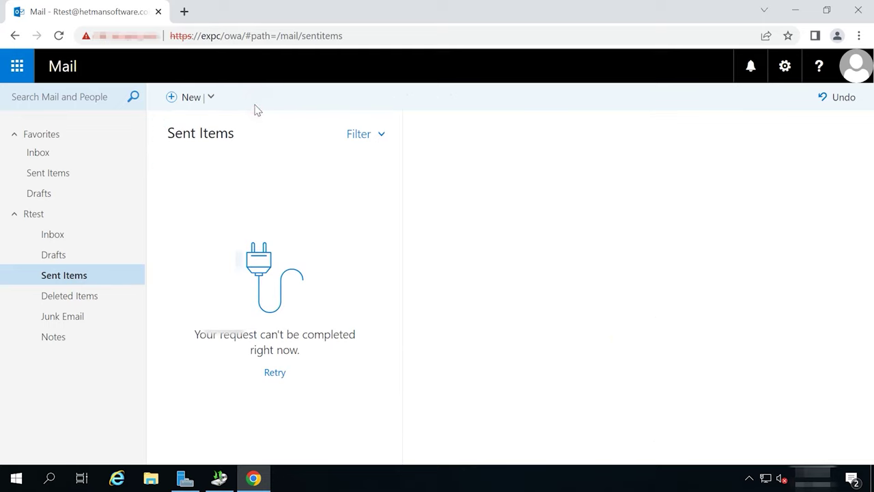
Permanently empty the Deleted Items folder and check the mailbox's Inbox and Sent Items folders
left_click(85, 298)
right_click(93, 302)
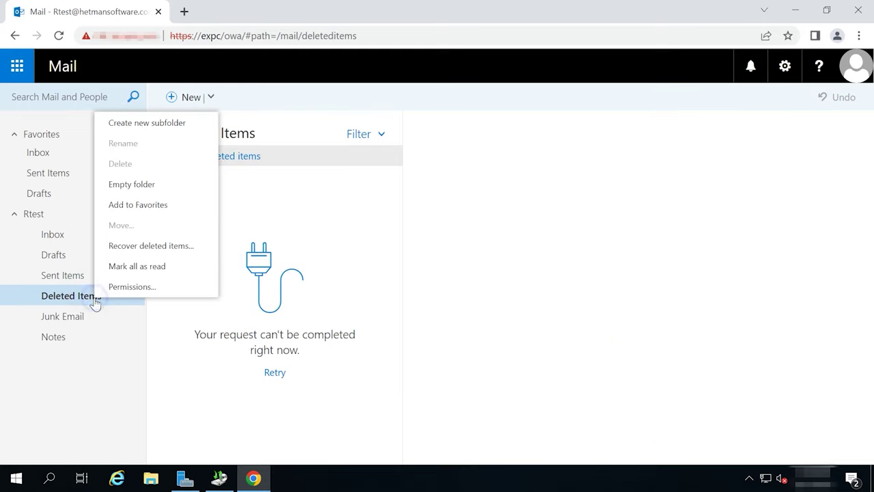
left_click(150, 191)
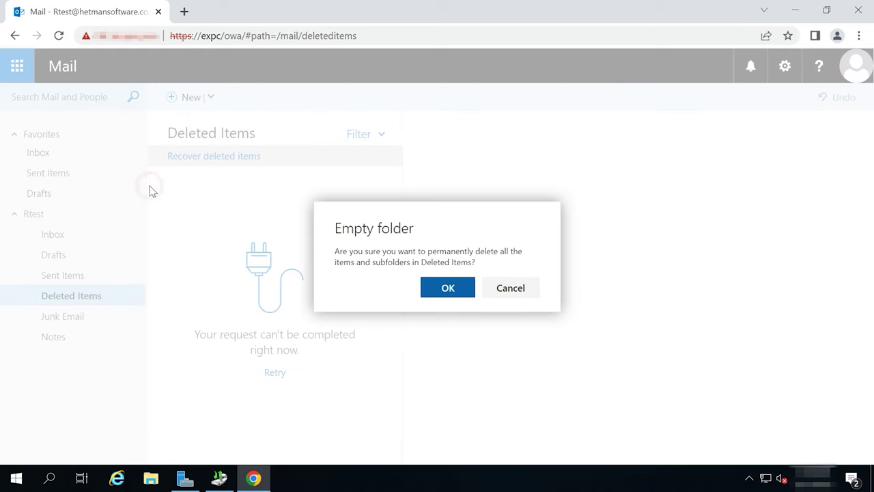
left_click(436, 294)
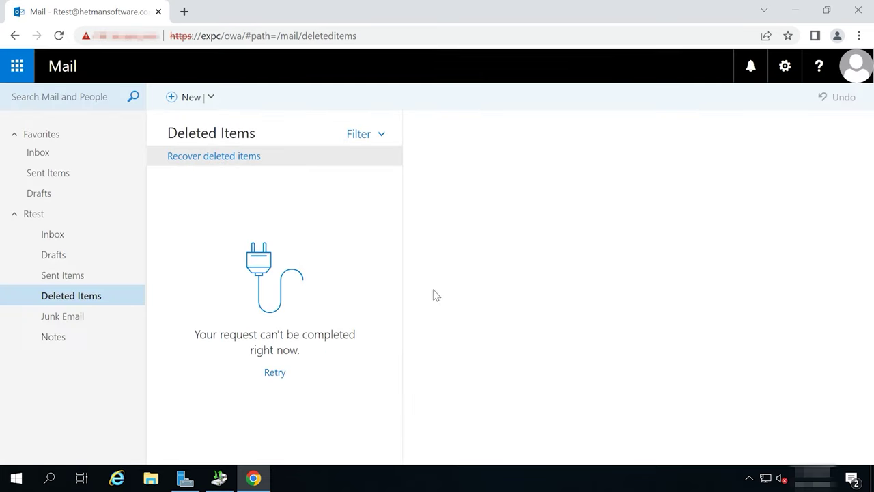
left_click(52, 236)
left_click(63, 272)
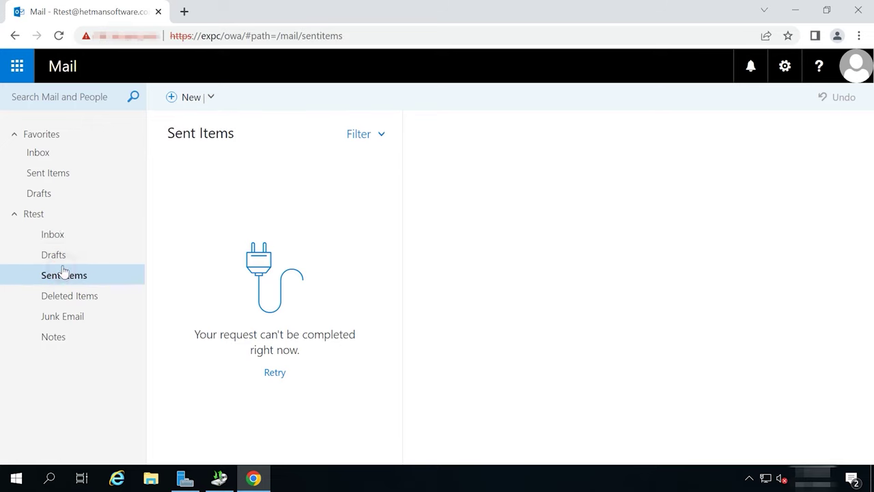
left_click(51, 217)
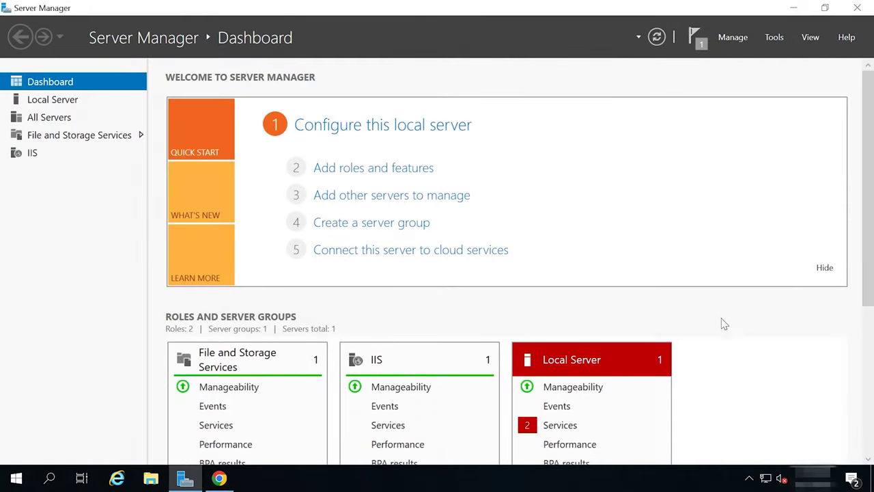
Open Windows Server Backup from Server Manager and start the Recovery Wizard for the local backup
left_click(774, 43)
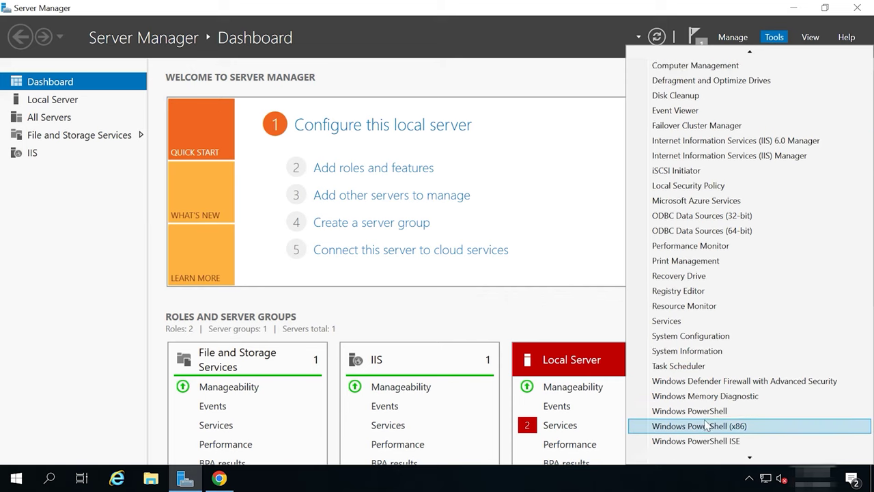
left_click(704, 456)
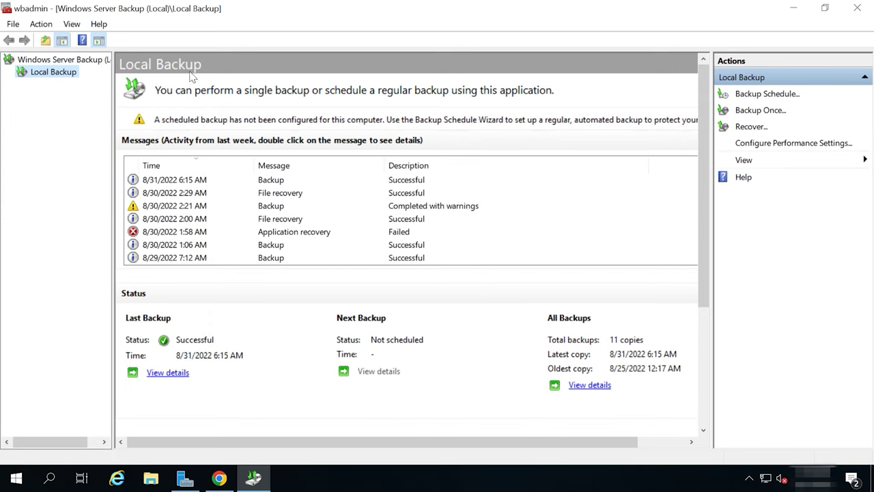
left_click(751, 127)
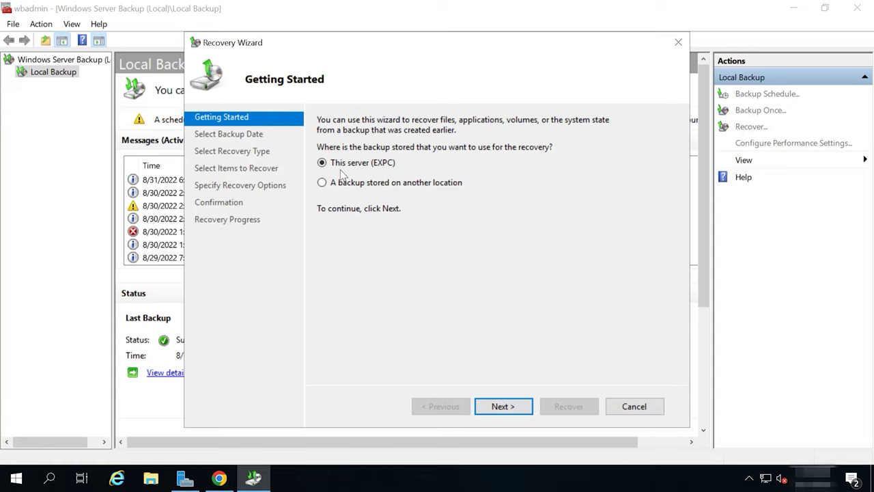
Choose a backup stored on another location, with local drives as the location type and volume D: as the backup location
left_click(349, 191)
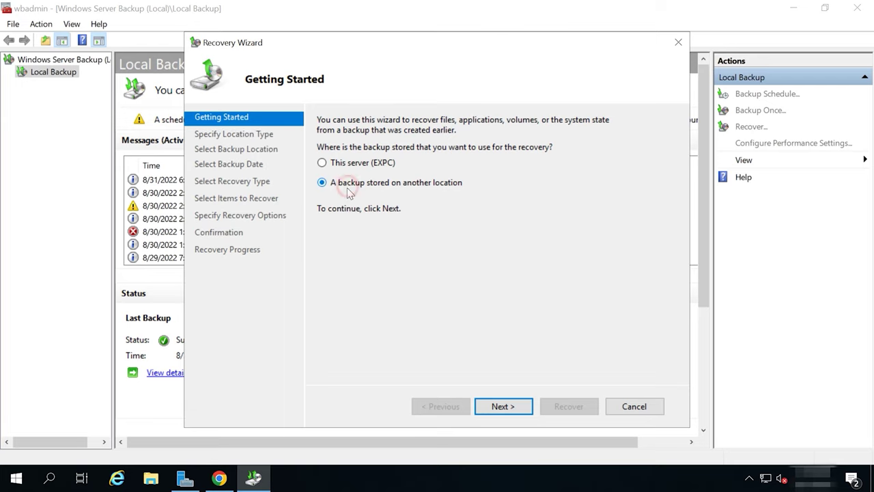
left_click(503, 408)
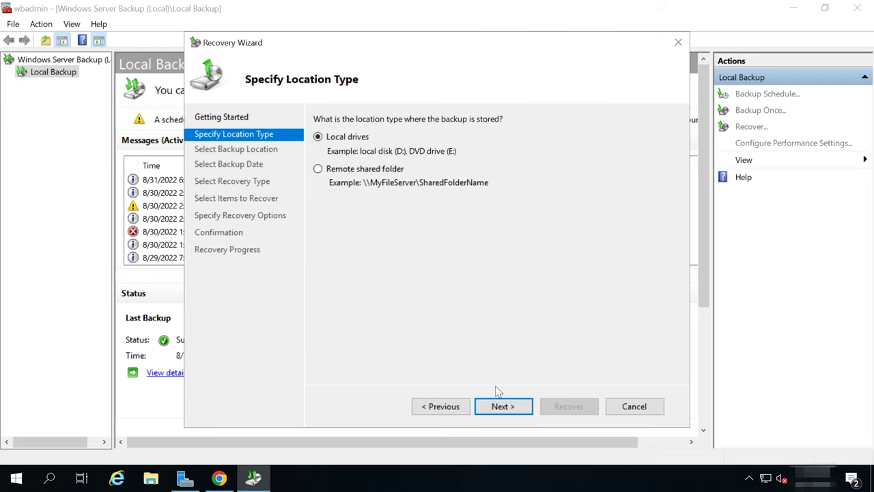
left_click(506, 406)
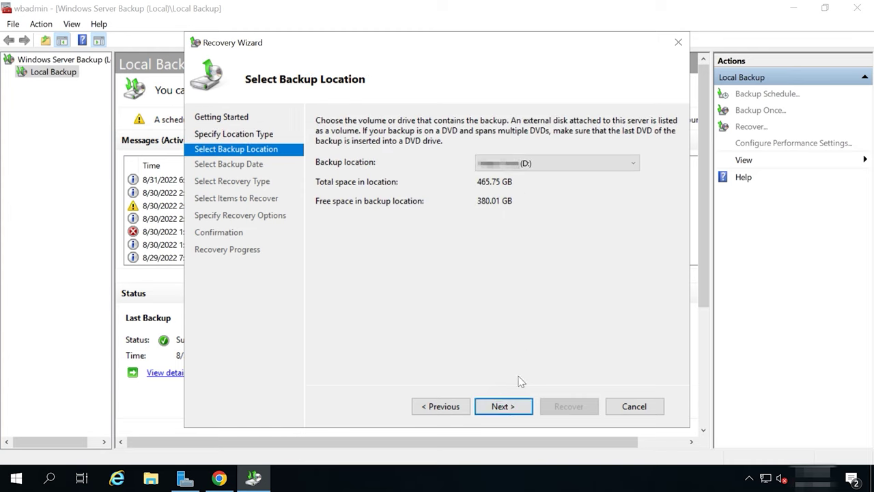
left_click(502, 406)
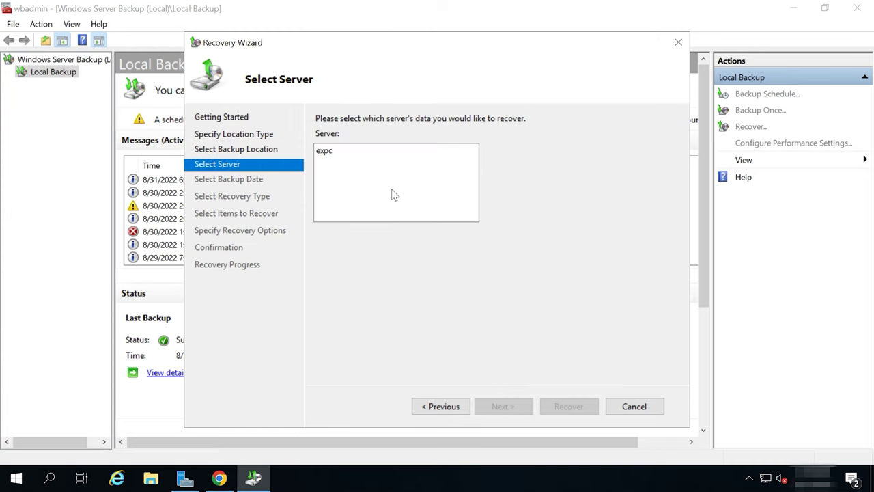
Select the server expc and its backup dated 8/31/2022 at 6:15 AM for recovery
left_click(332, 151)
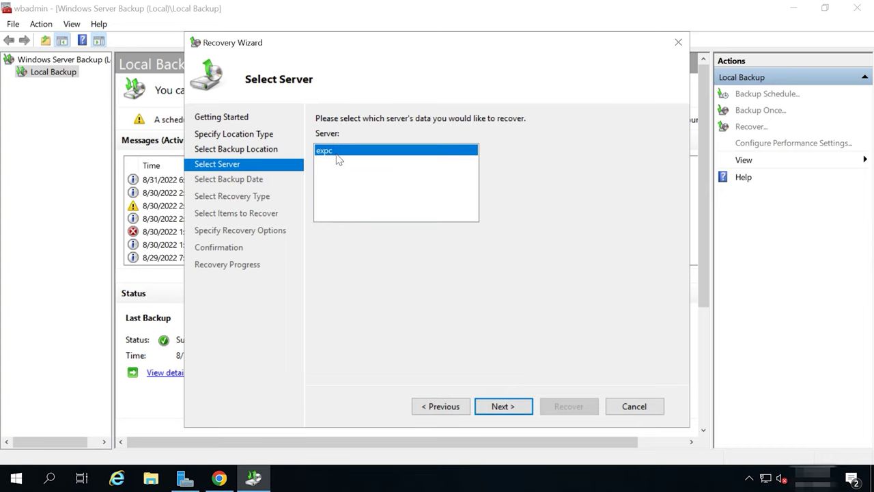
left_click(502, 407)
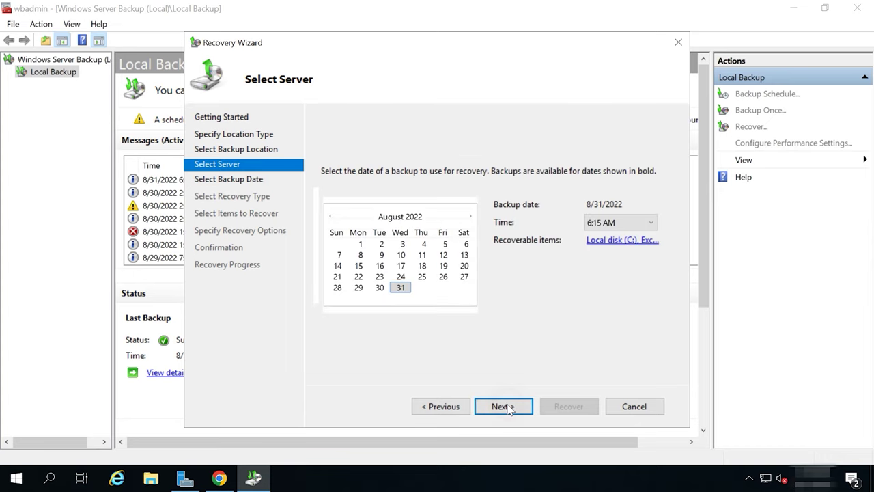
left_click(404, 290)
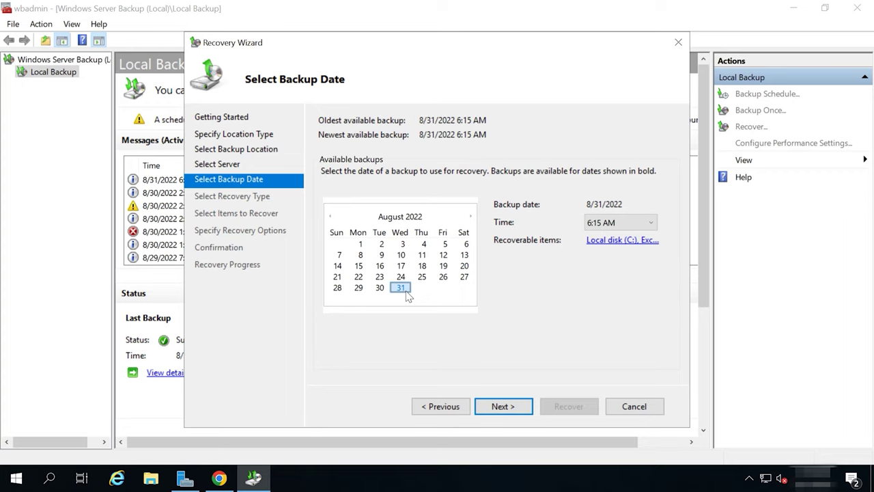
left_click(503, 407)
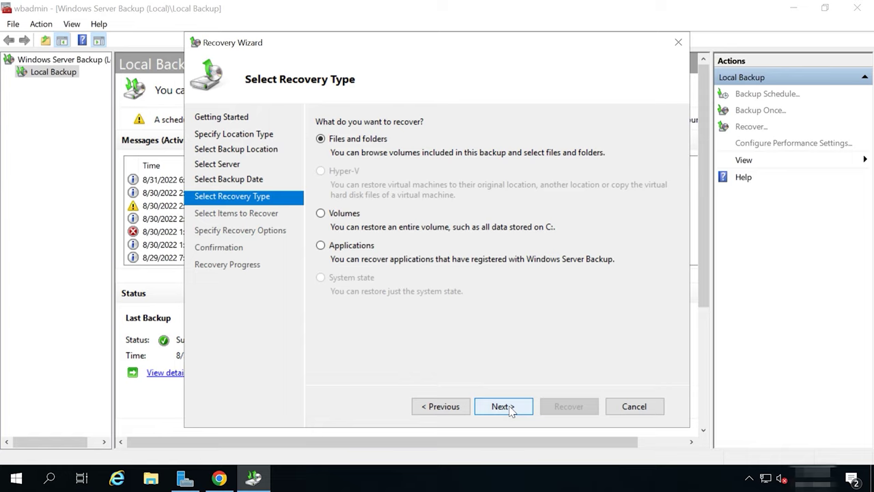
Set the recovery type to Applications and choose Exchange as the application to recover
left_click(332, 249)
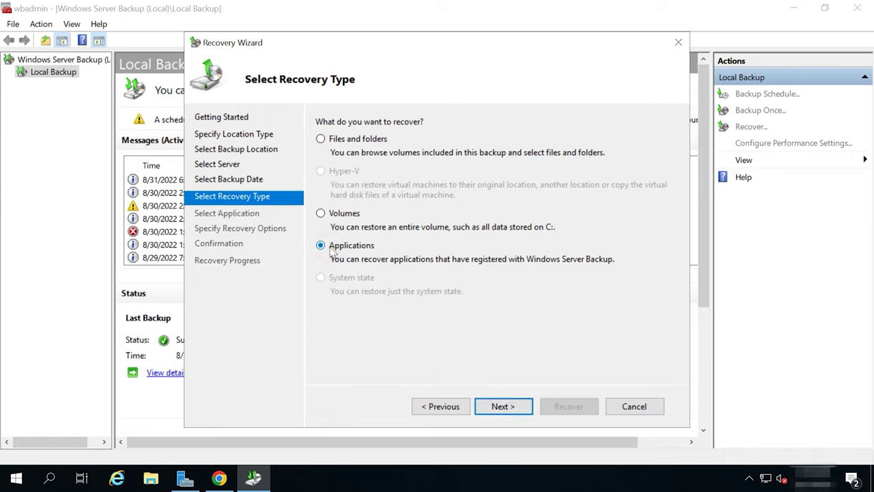
left_click(503, 407)
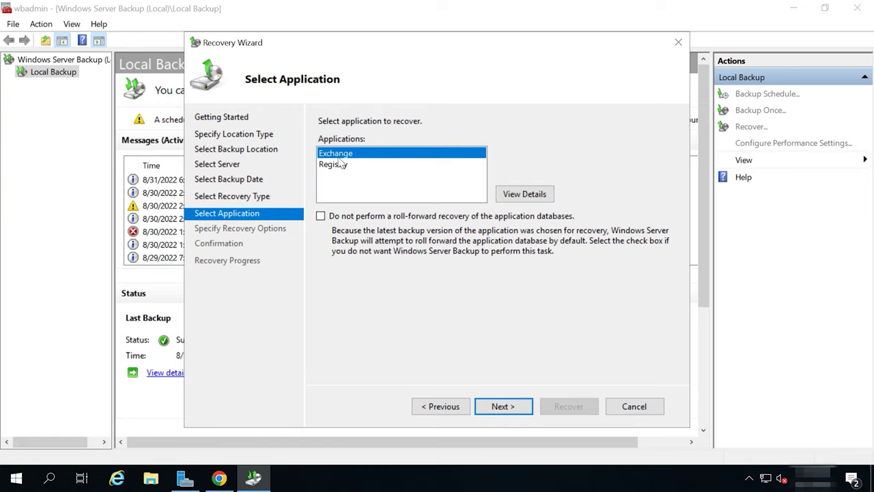
left_click(509, 416)
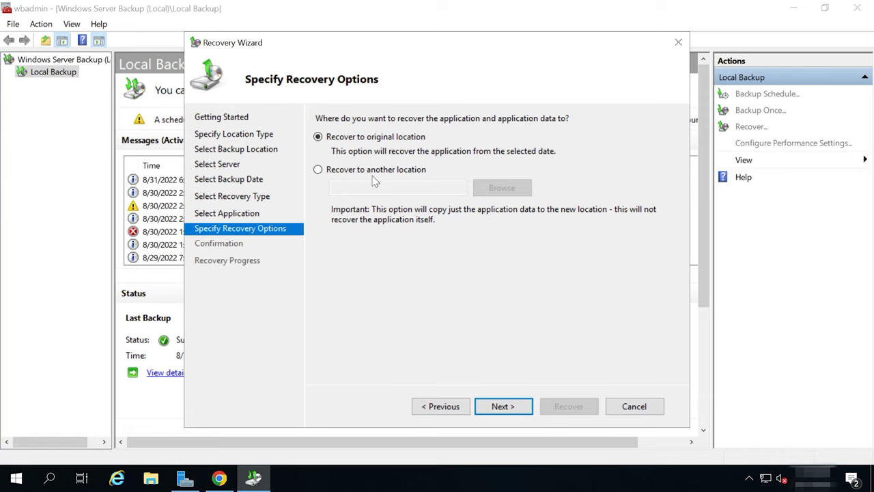
Recover the Exchange data to its original location and close the wizard once the recovery completes
left_click(504, 408)
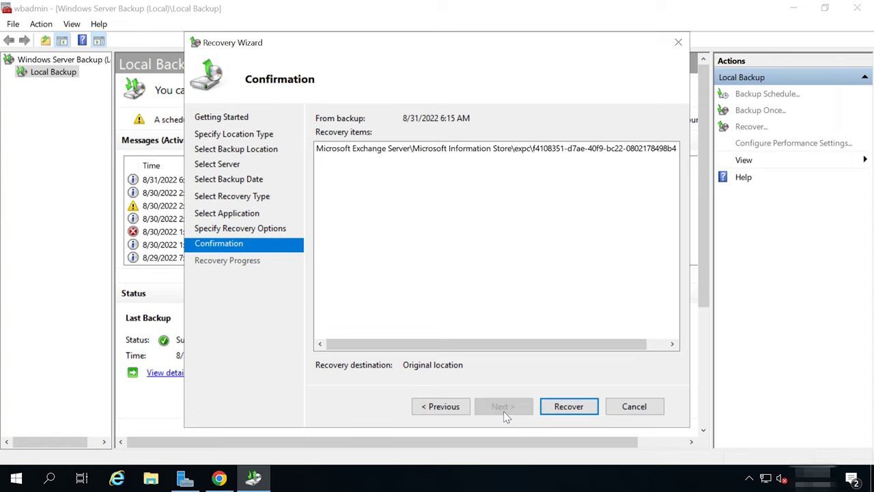
left_click(576, 413)
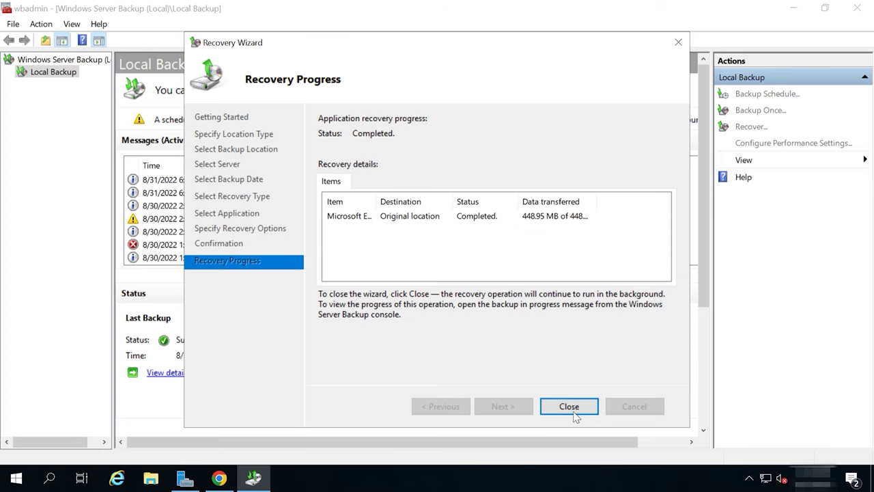
left_click(575, 412)
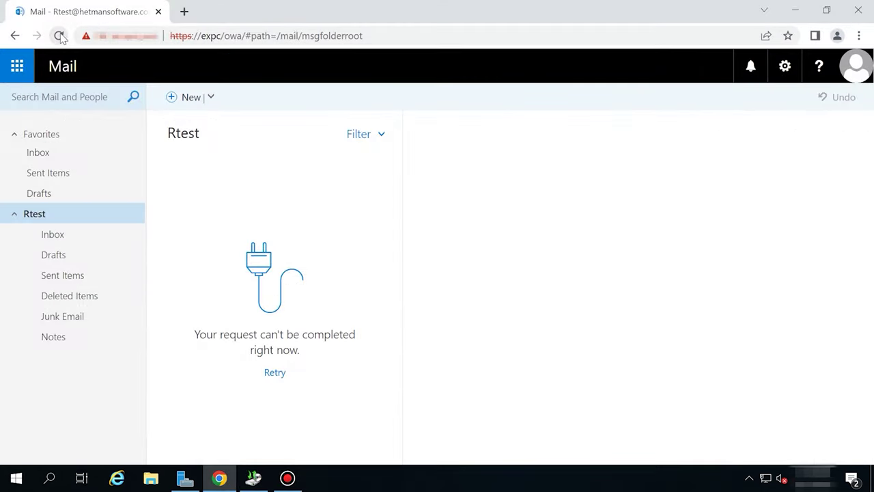
Reload the Rtest webmail in Chrome and examine the Inbox messages test4, test3, test2 and test1
left_click(60, 36)
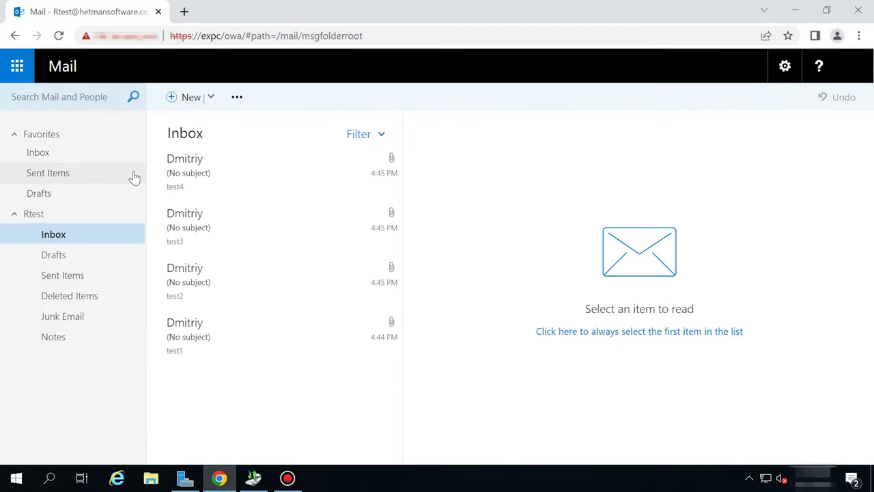
left_click(208, 170)
left_click(220, 231)
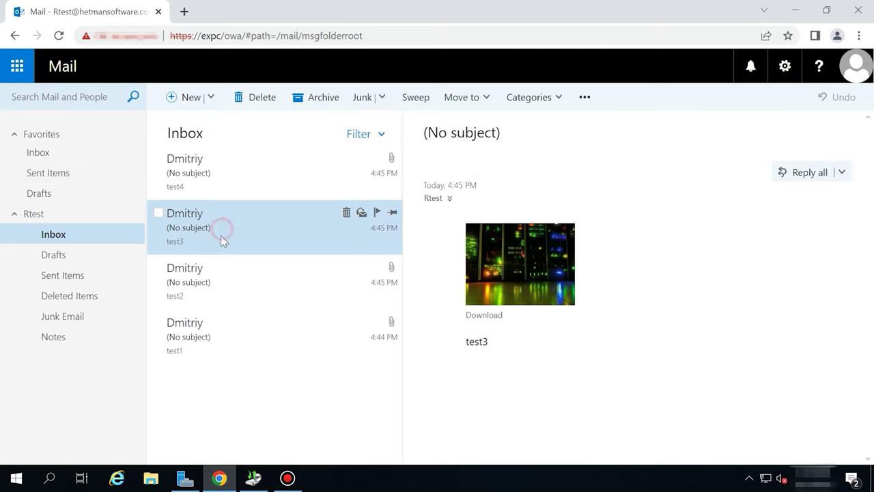
left_click(229, 278)
left_click(225, 332)
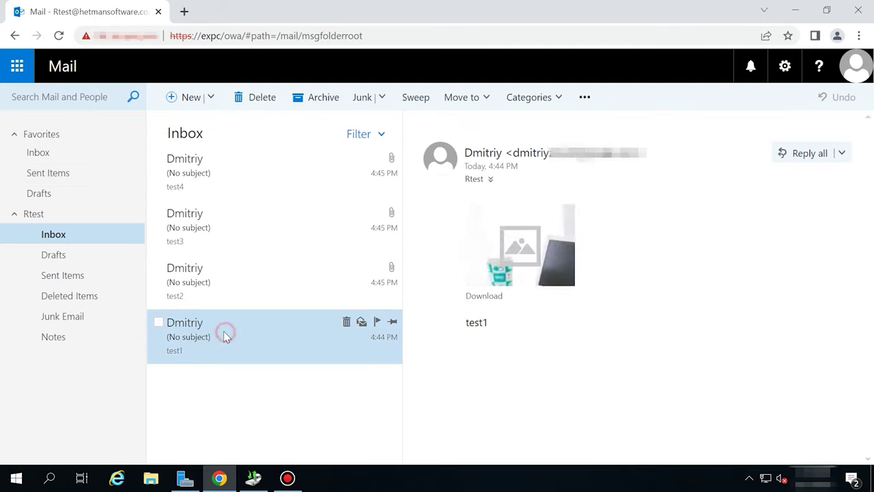
Examine the messages test4, test3, test2 and test1 in Sent Items and return to the Inbox
left_click(65, 276)
left_click(272, 166)
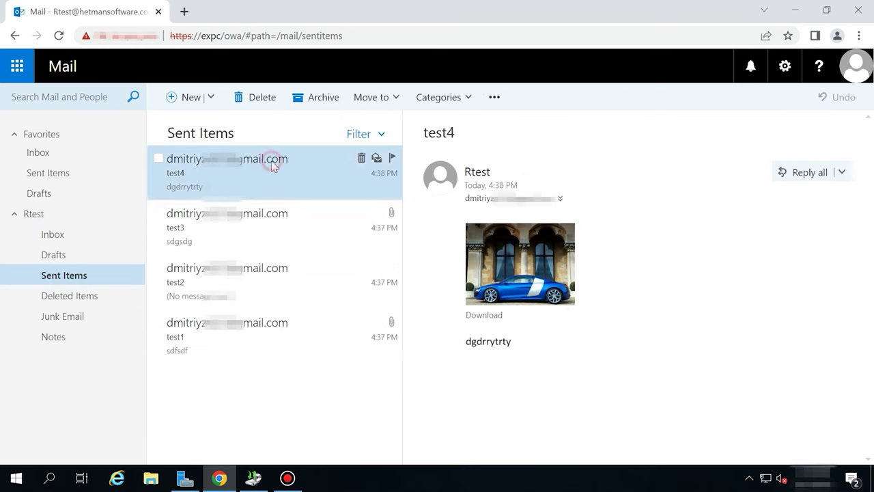
left_click(273, 236)
left_click(274, 281)
left_click(277, 321)
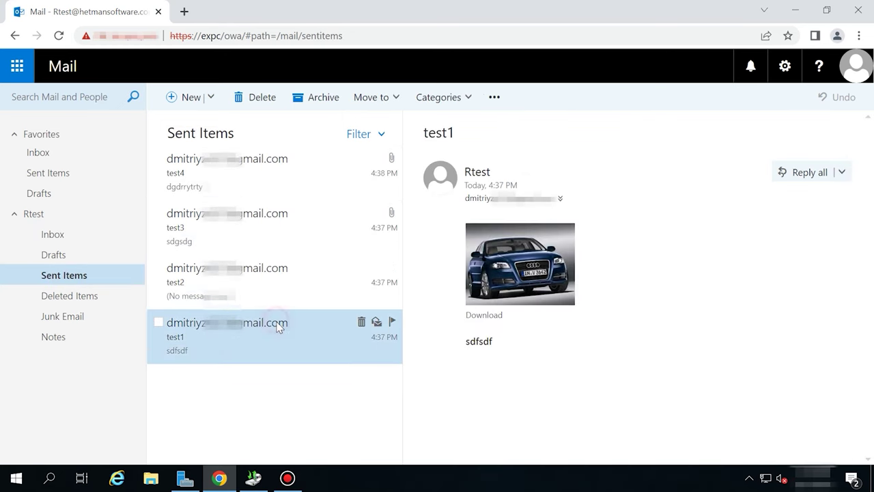
left_click(71, 236)
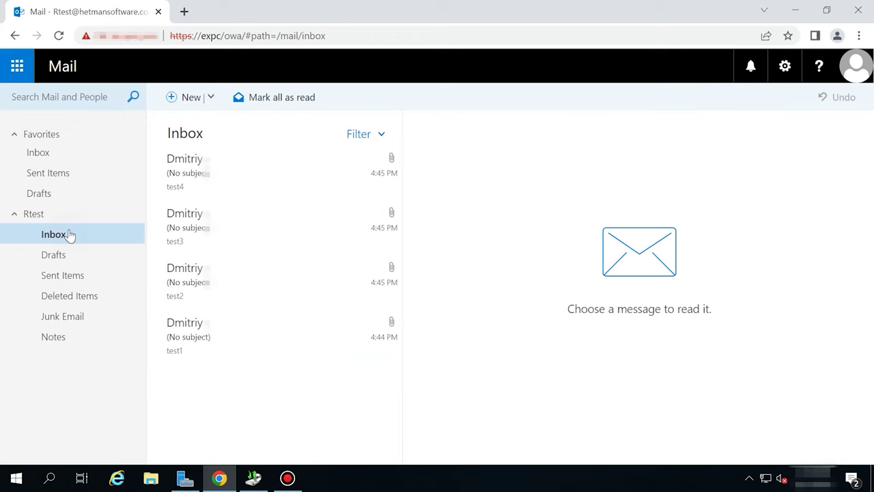